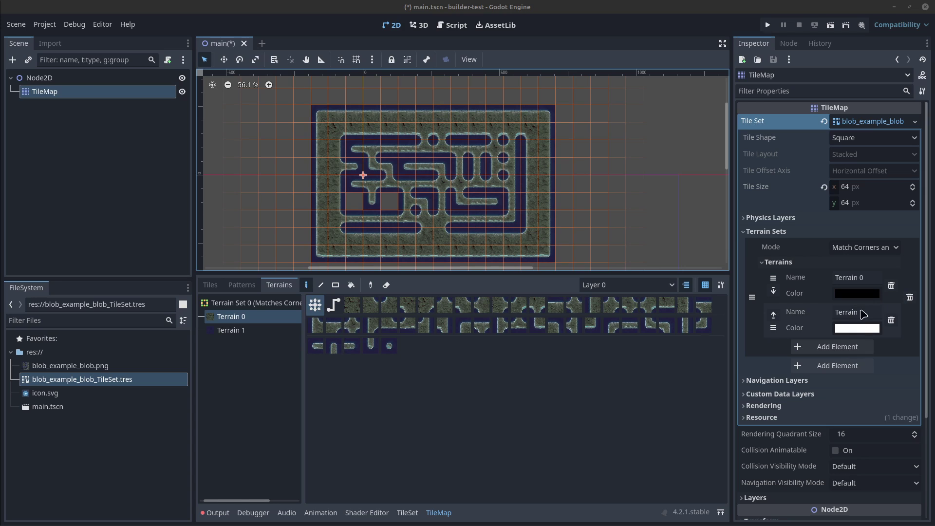
Collapse and reopen the tile set's Terrain Sets section to review its terrain definitions
{"action": "left_click", "coordinate": [749, 232]}
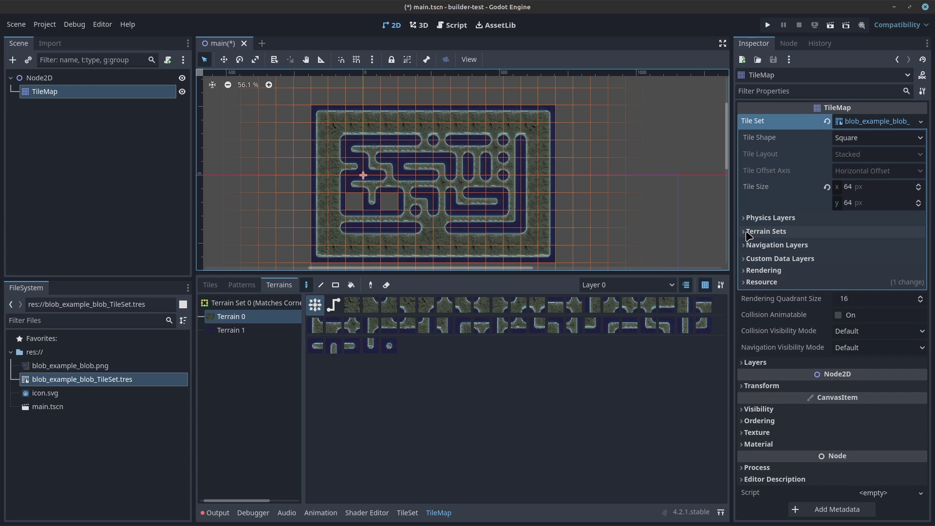
{"action": "left_click", "coordinate": [746, 232]}
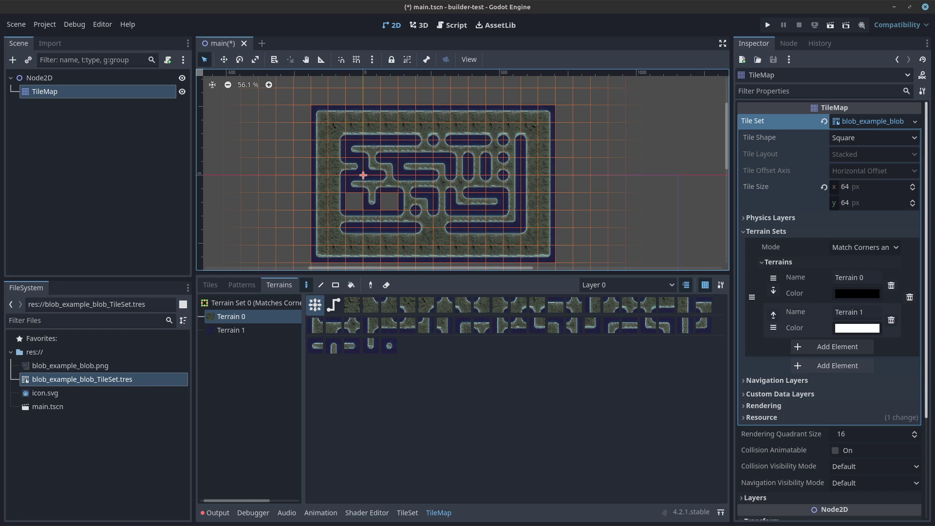
Switch to Visual Studio Code and examine the TileSet and Texture2D declarations at the start of blob_example_blob_TileSet.tres
{"action": "left_click_drag", "start_coordinate": [934, 370], "coordinate": [390, 4]}
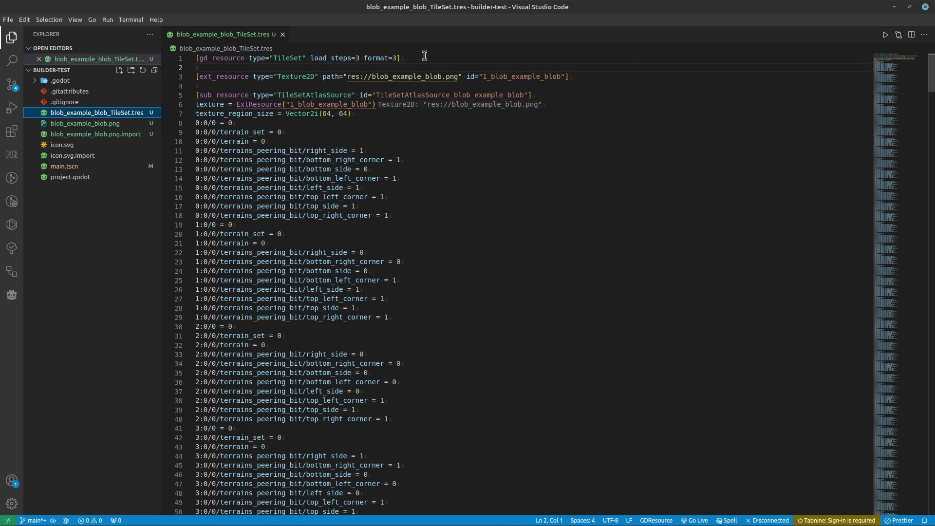
{"action": "double_click", "coordinate": [286, 57]}
{"action": "double_click", "coordinate": [297, 77]}
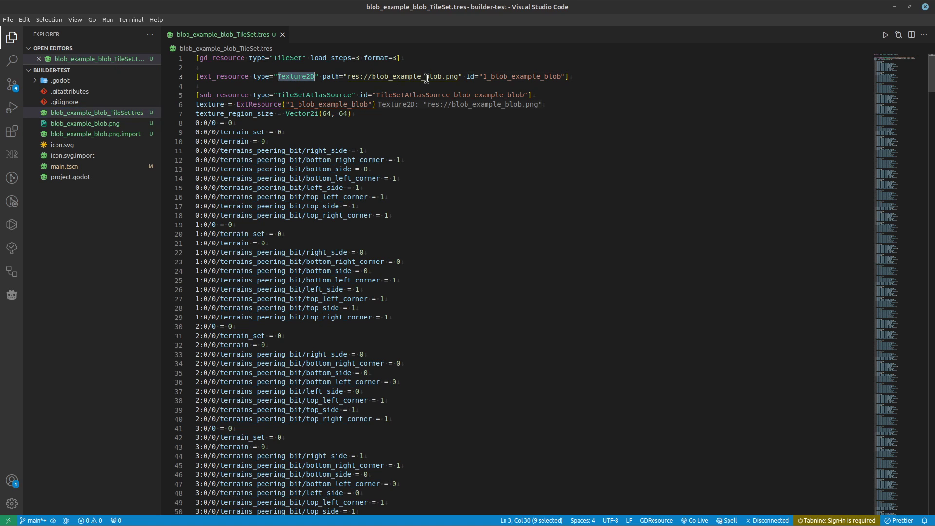
{"action": "mouse_move", "coordinate": [427, 78]}
Switch back to Godot and open the TileSet editor to view the atlas setup
{"action": "key", "text": "ctrl+alt+Left"}
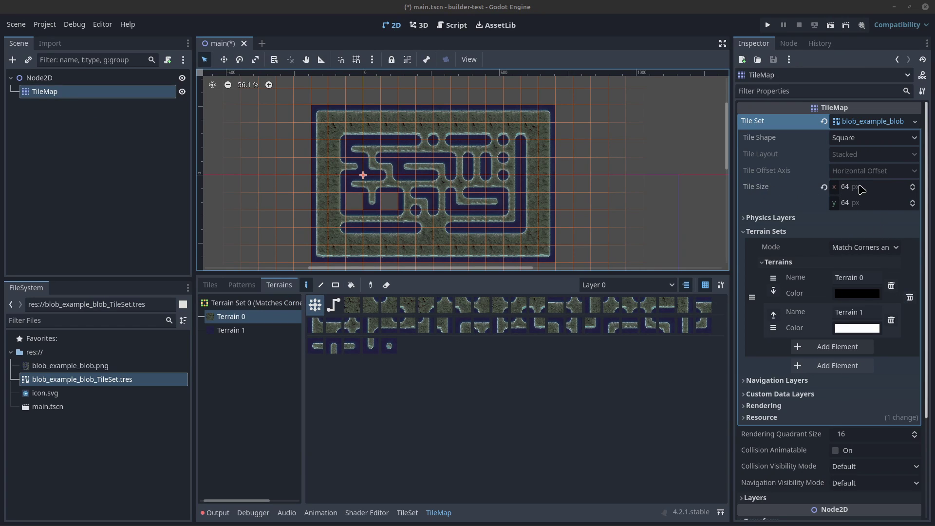
{"action": "left_click", "coordinate": [408, 496]}
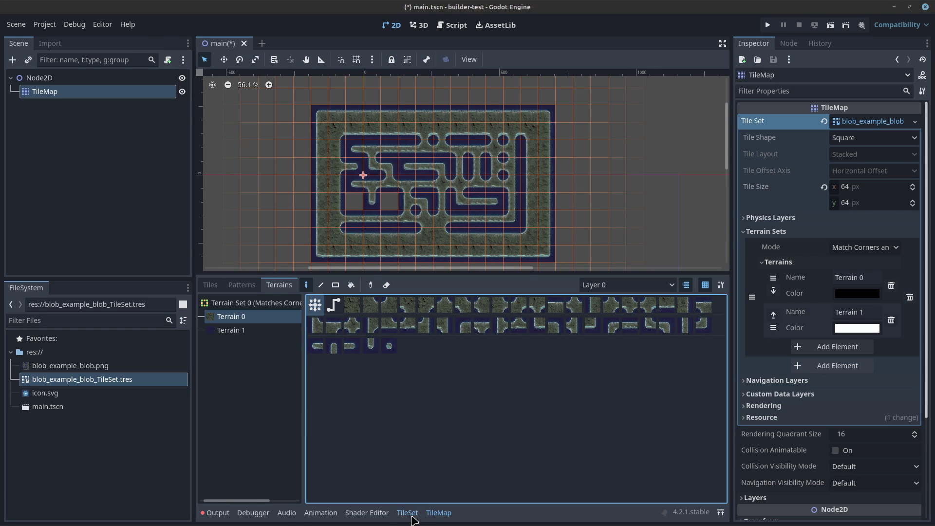
{"action": "left_click", "coordinate": [410, 515]}
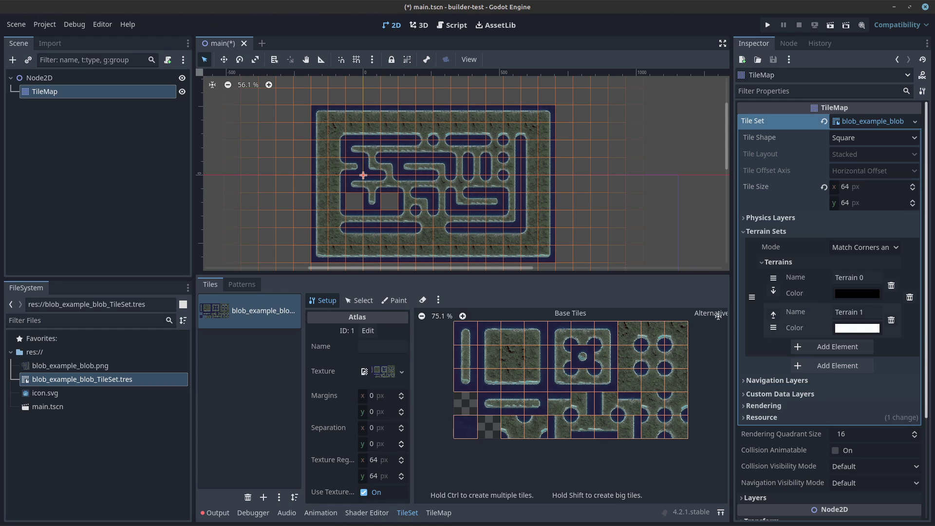
Switch to Visual Studio Code and highlight the texture_region_size line, the tile_size line, and the Terrain 0 and Terrain 1 name and color lines
{"action": "key", "text": "alt+Tab"}
{"action": "left_click_drag", "start_coordinate": [369, 116], "coordinate": [194, 115]}
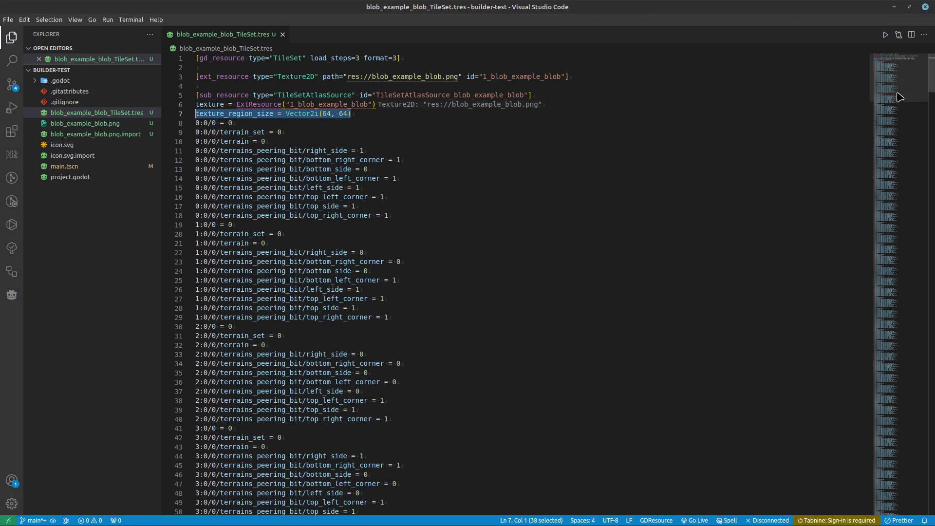
{"action": "left_click_drag", "start_coordinate": [899, 97], "coordinate": [890, 462]}
{"action": "left_click_drag", "start_coordinate": [312, 385], "coordinate": [167, 385]}
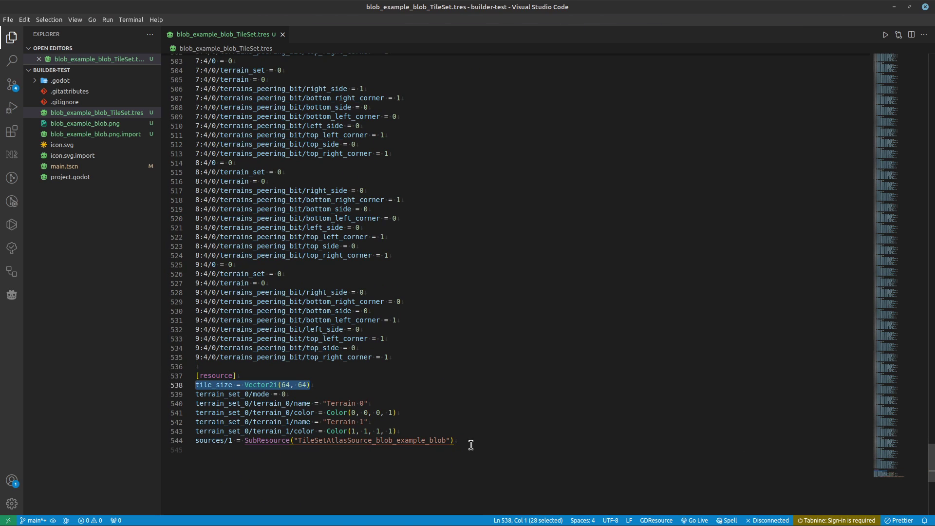
{"action": "left_click_drag", "start_coordinate": [442, 426], "coordinate": [88, 403]}
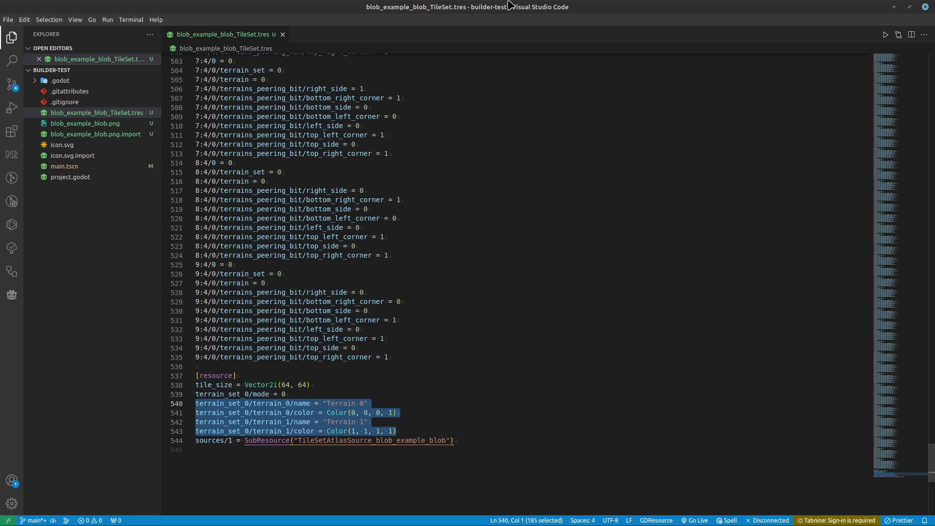
Switch to Godot and display the terrain painting overlay on the atlas tiles
{"action": "key", "text": "alt+Tab"}
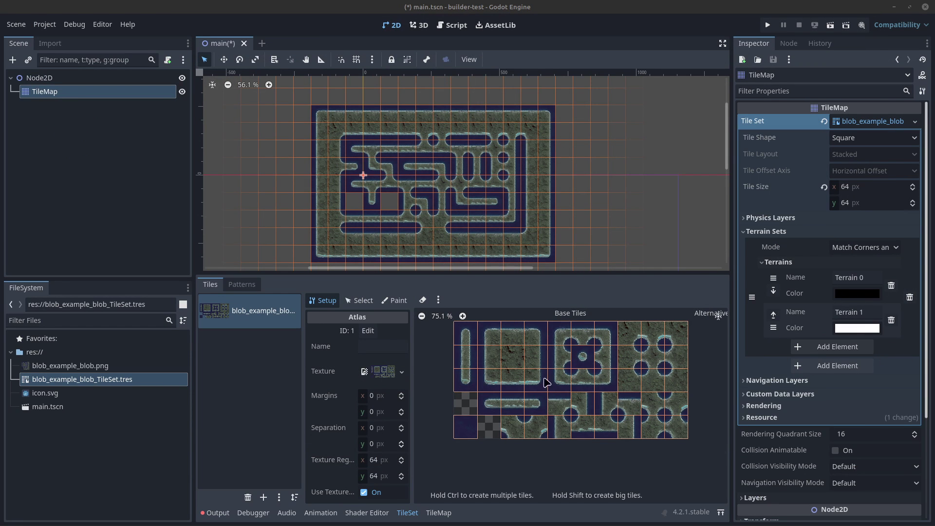
{"action": "left_click", "coordinate": [397, 300]}
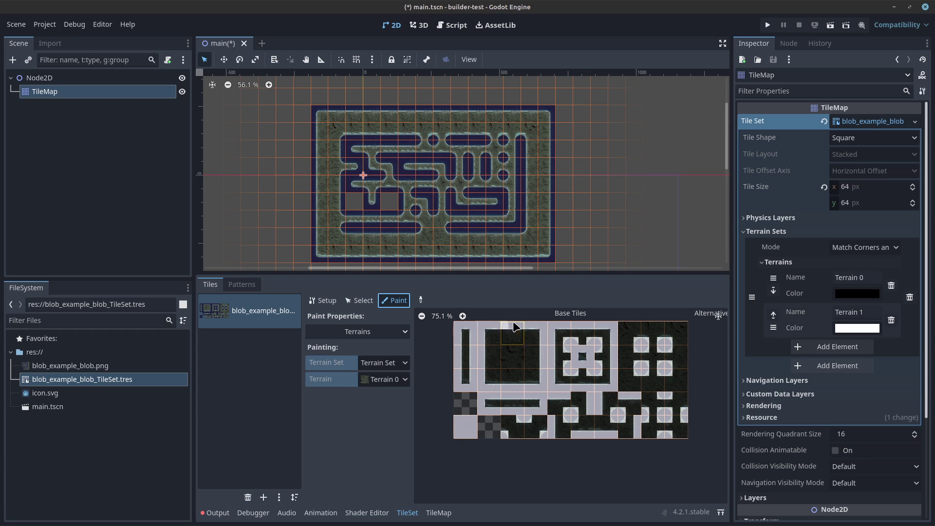
{"action": "left_click", "coordinate": [496, 356]}
Paint Terrain 1 onto the centre of the middle tile in the atlas's large solid block
{"action": "left_click", "coordinate": [399, 383]}
{"action": "left_click", "coordinate": [416, 379]}
{"action": "left_click", "coordinate": [401, 379]}
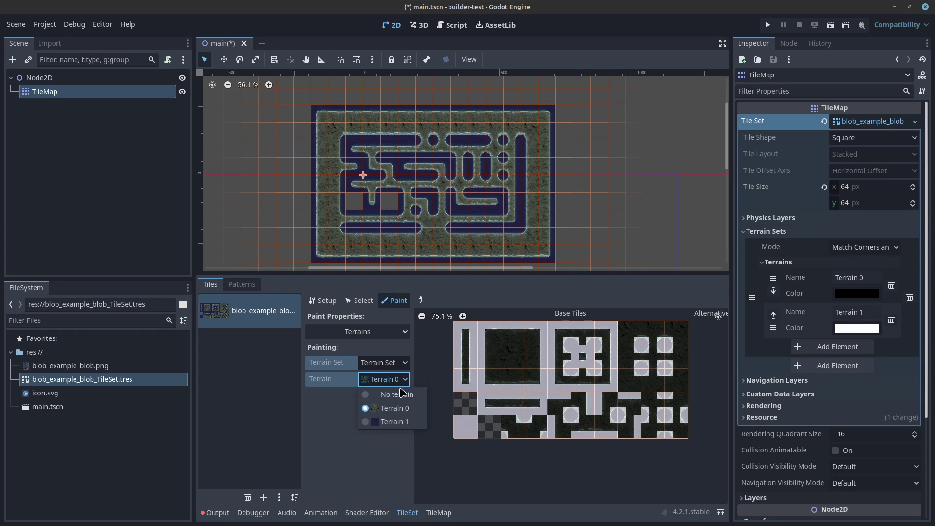
{"action": "left_click", "coordinate": [392, 422]}
{"action": "left_click", "coordinate": [512, 356]}
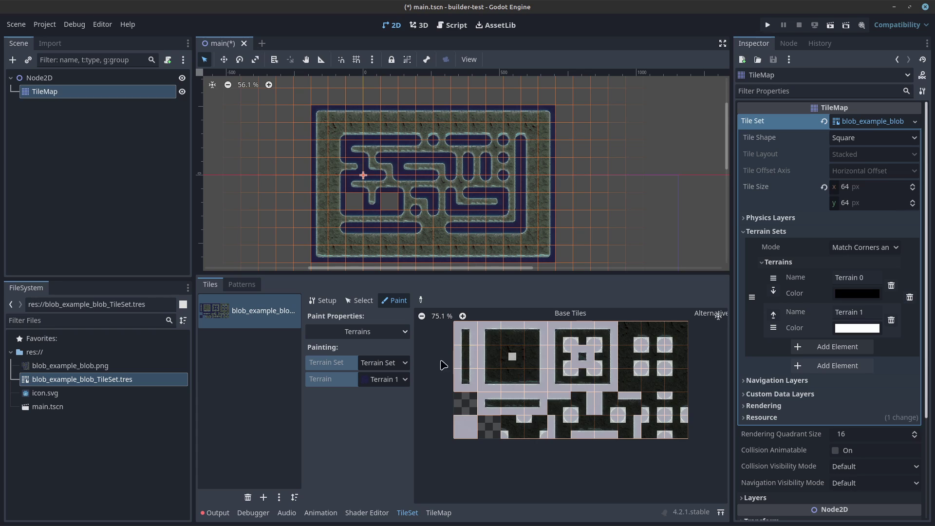
Repaint the centre of the large block's middle tile with Terrain 0
{"action": "left_click", "coordinate": [395, 379]}
{"action": "left_click", "coordinate": [389, 404]}
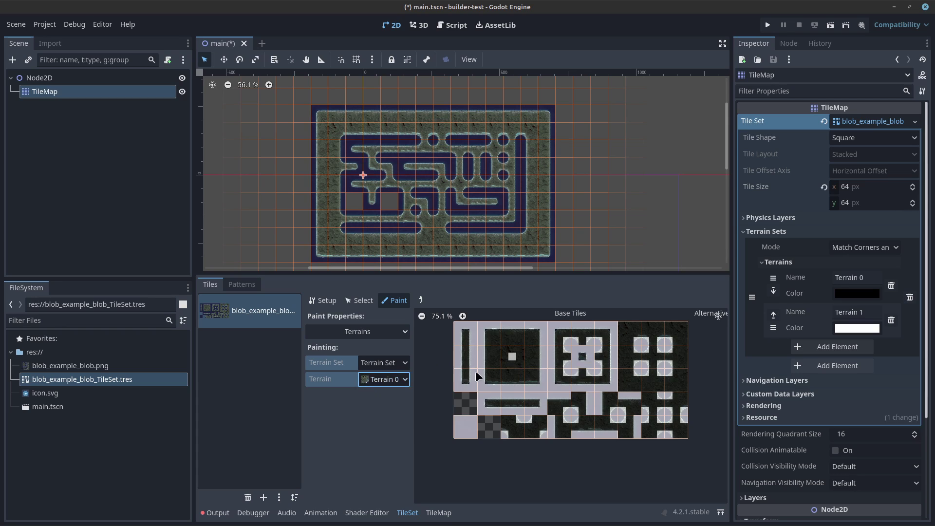
{"action": "left_click", "coordinate": [514, 360]}
Switch to the Tileset Format Tool in Firefox and review the uploaded blob_example.png with its input and output layouts
{"action": "mouse_move", "coordinate": [412, 516]}
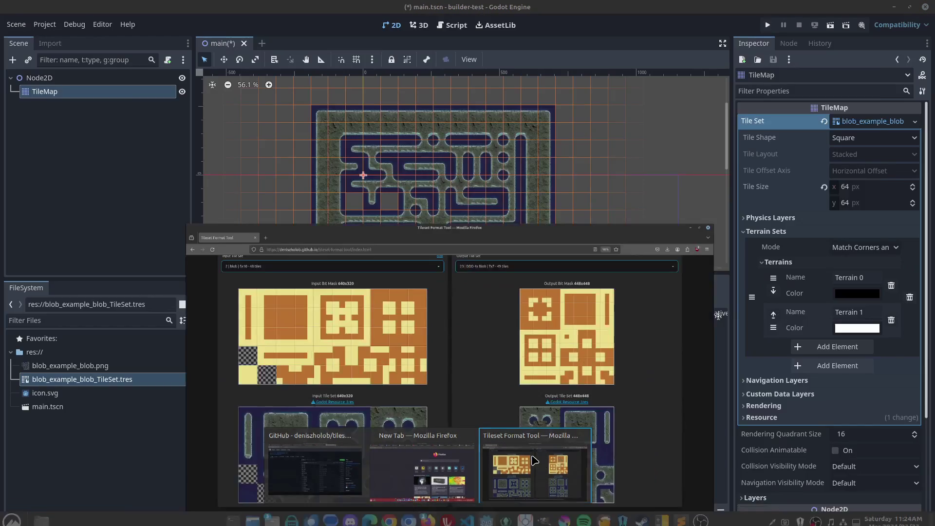
{"action": "left_click", "coordinate": [507, 438]}
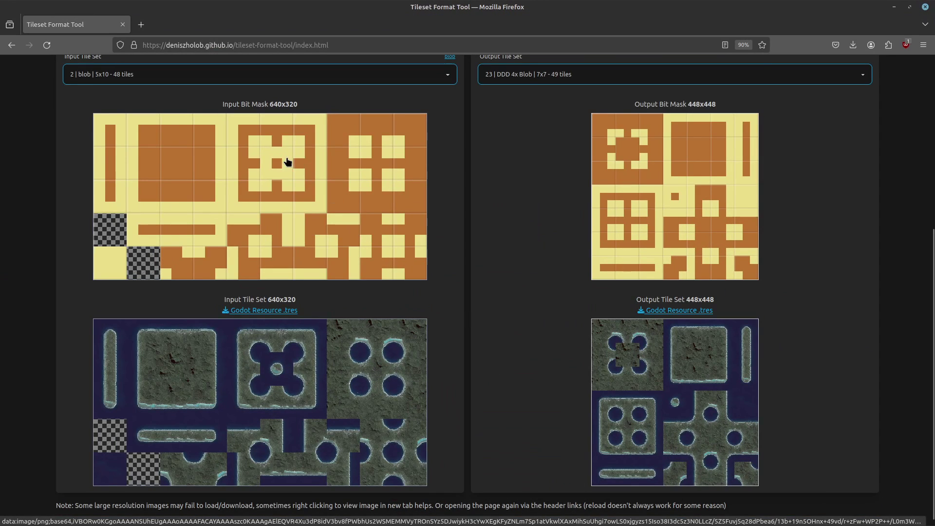
{"action": "scroll", "coordinate": [373, 179], "scroll_direction": "up", "scroll_amount": 5}
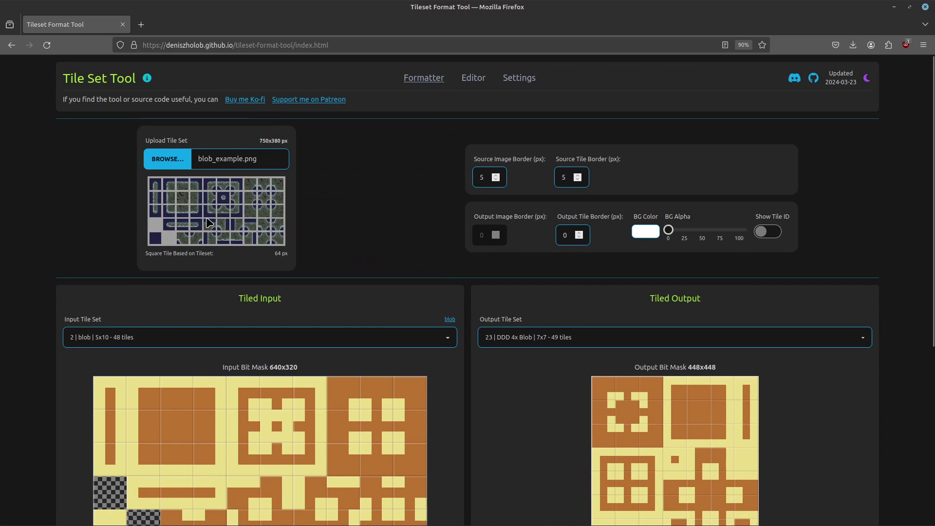
{"action": "scroll", "coordinate": [236, 226], "scroll_direction": "down", "scroll_amount": 5}
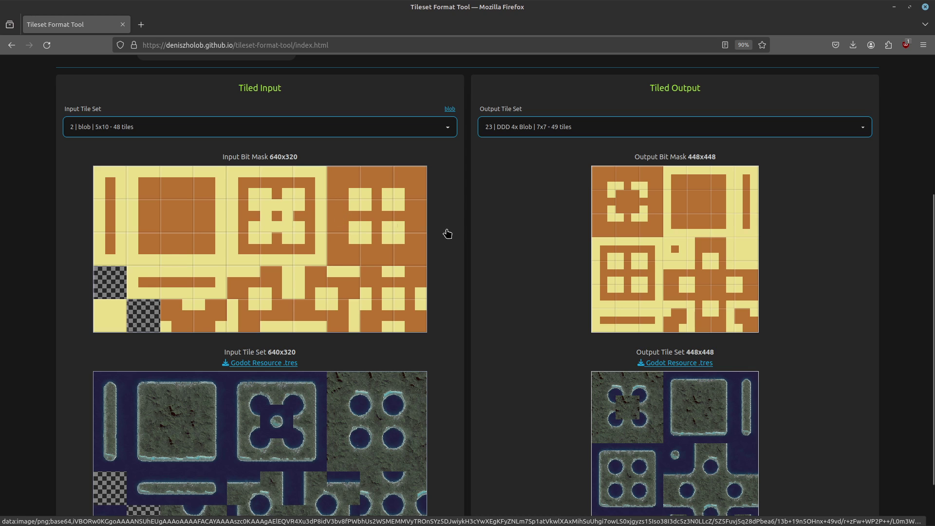
Reduce the browser to a floating window and return to the start of blob_example_blob_TileSet.tres in Visual Studio Code
{"action": "left_click_drag", "start_coordinate": [636, 6], "coordinate": [286, 439]}
{"action": "left_click_drag", "start_coordinate": [492, 448], "coordinate": [753, 170]}
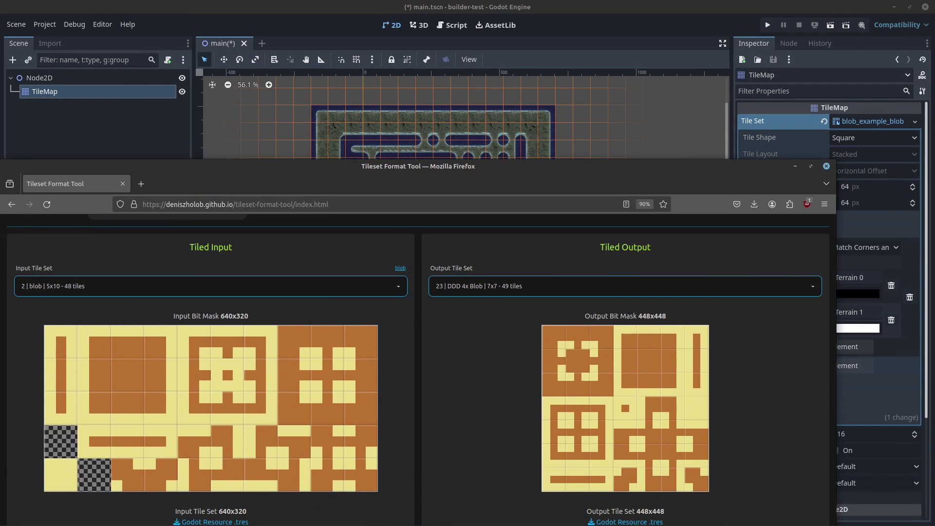
{"action": "key", "text": "alt+Tab"}
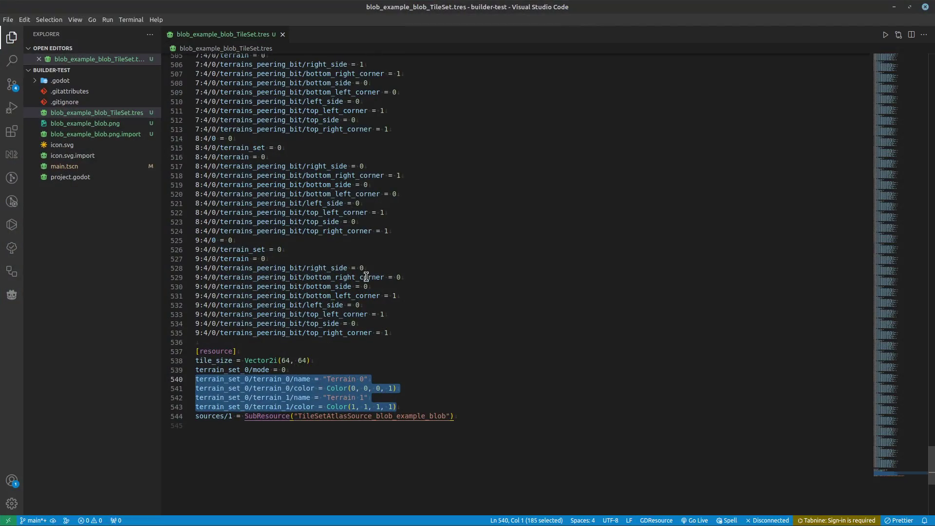
{"action": "left_click_drag", "start_coordinate": [445, 347], "coordinate": [180, 2]}
{"action": "left_click", "coordinate": [380, 187]}
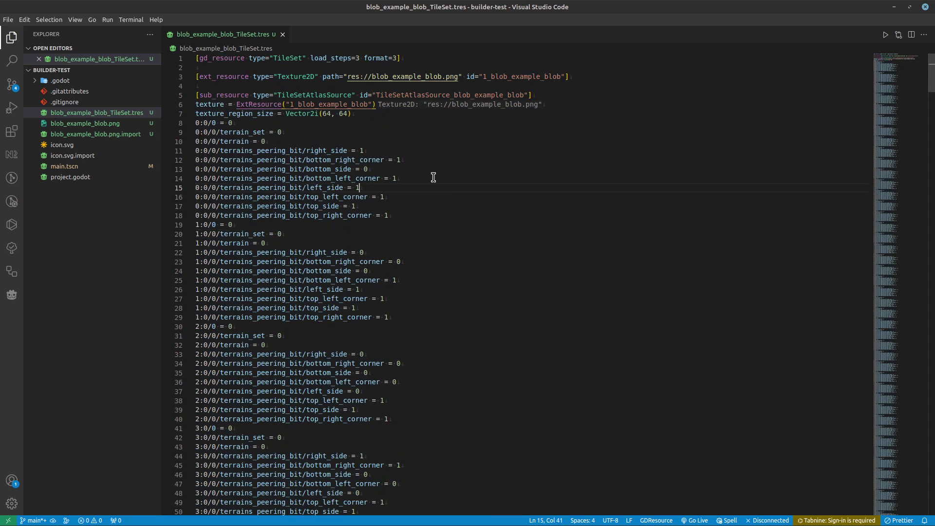
Minimize the browser and place a narrowed Visual Studio Code window beside Godot's tile atlas
{"action": "left_click_drag", "start_coordinate": [448, 9], "coordinate": [537, 52]}
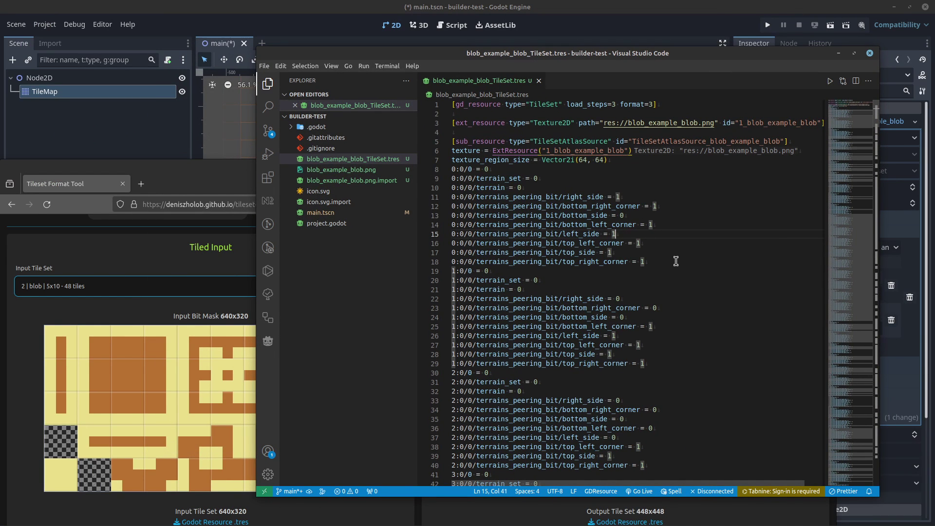
{"action": "left_click_drag", "start_coordinate": [658, 51], "coordinate": [681, 81]}
{"action": "left_click", "coordinate": [292, 113]}
{"action": "left_click", "coordinate": [214, 178]}
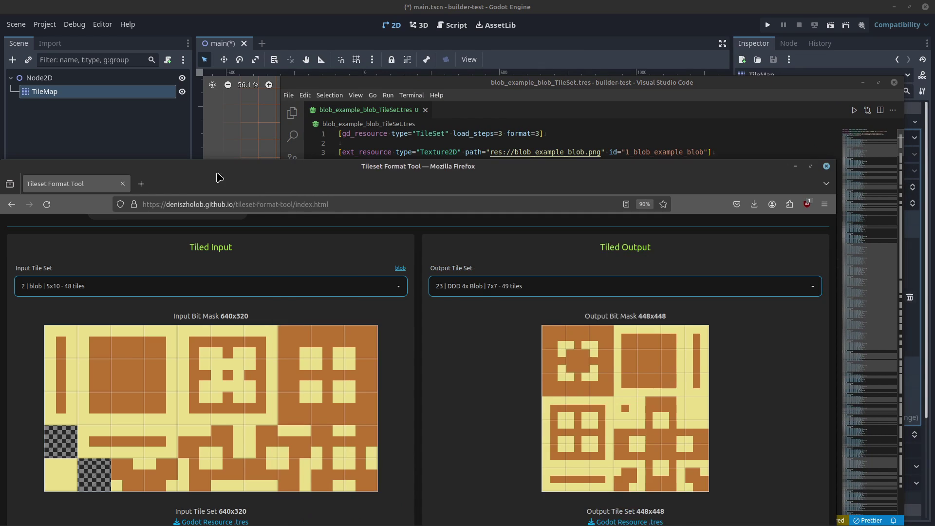
{"action": "left_click", "coordinate": [795, 166]}
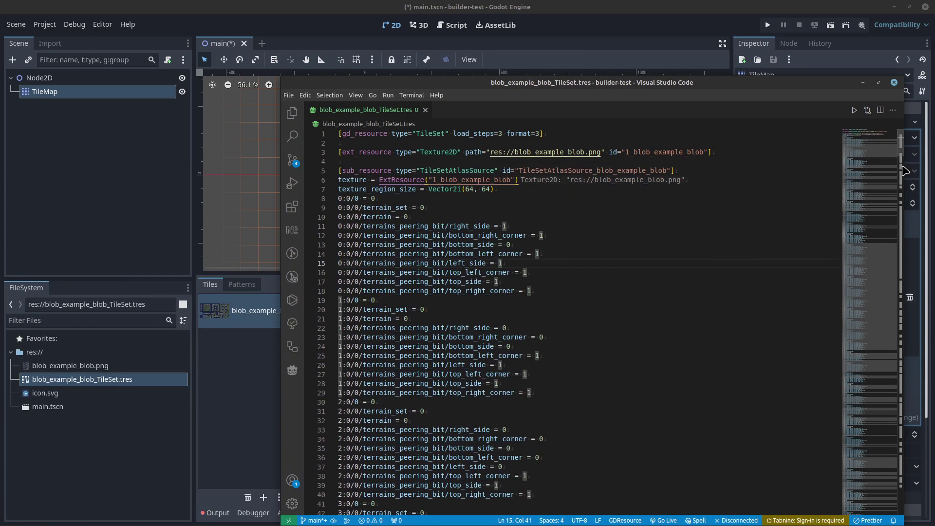
{"action": "left_click_drag", "start_coordinate": [901, 166], "coordinate": [605, 168]}
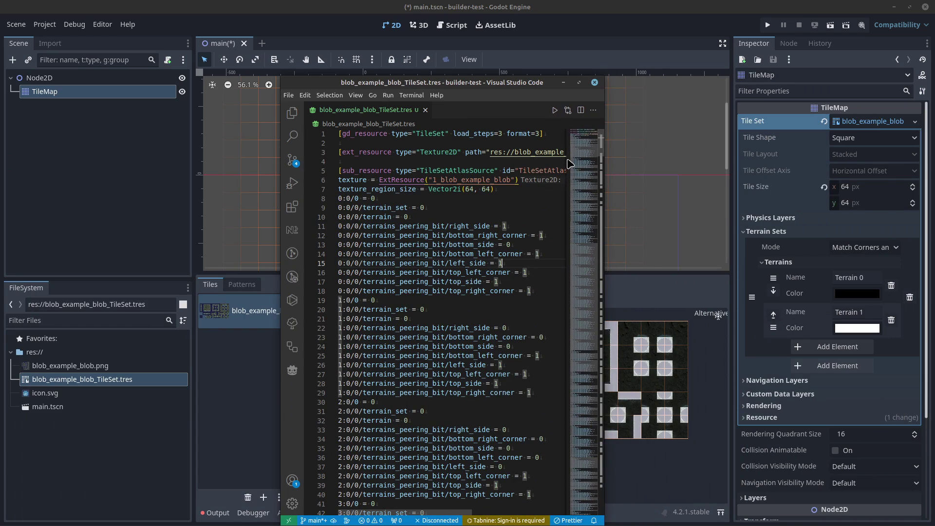
{"action": "left_click_drag", "start_coordinate": [530, 86], "coordinate": [250, 140]}
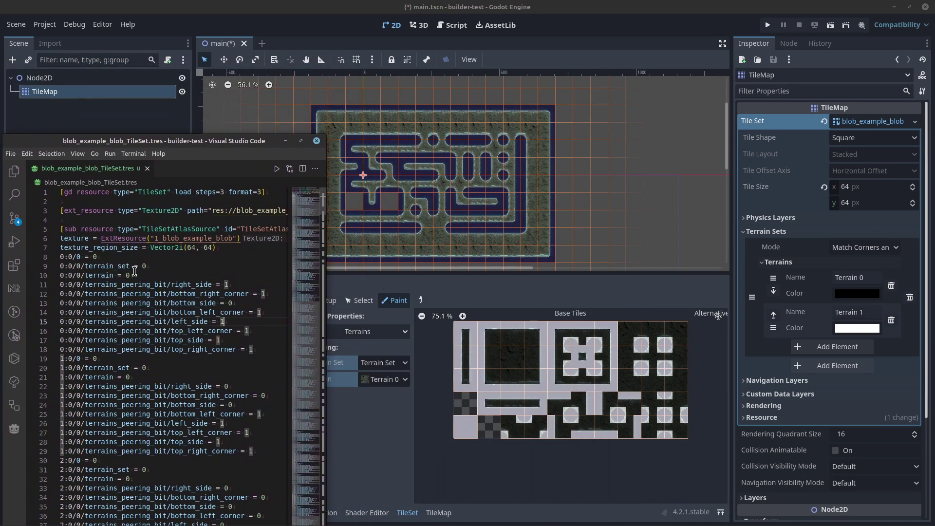
Compare tile 0:0/0's terrain_set, terrain and right_side peering bit lines with the painted atlas, continuing on to the following tiles
{"action": "triple_click", "coordinate": [135, 270]}
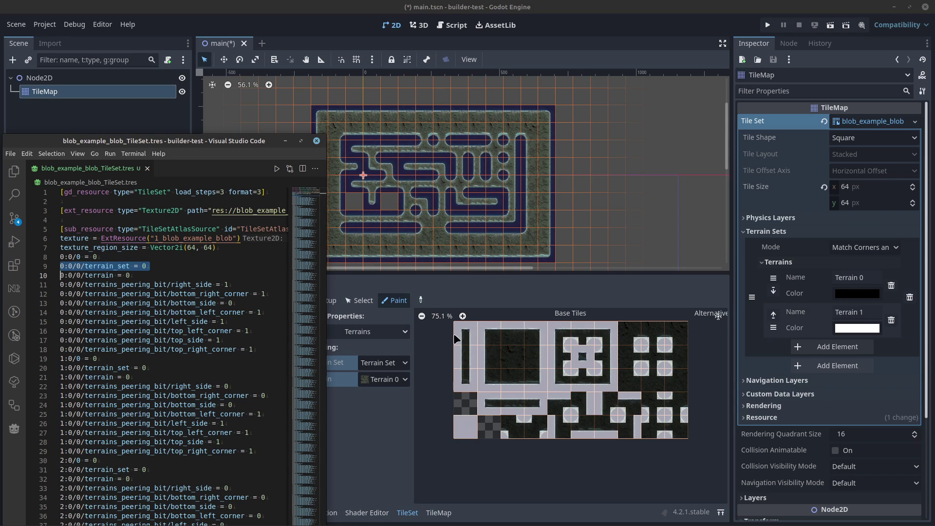
{"action": "left_click", "coordinate": [201, 275]}
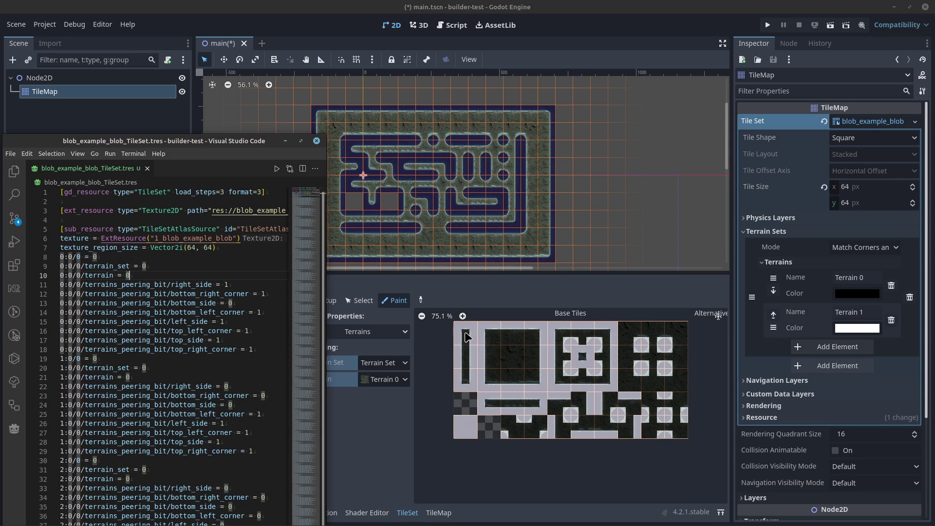
{"action": "left_click", "coordinate": [211, 284]}
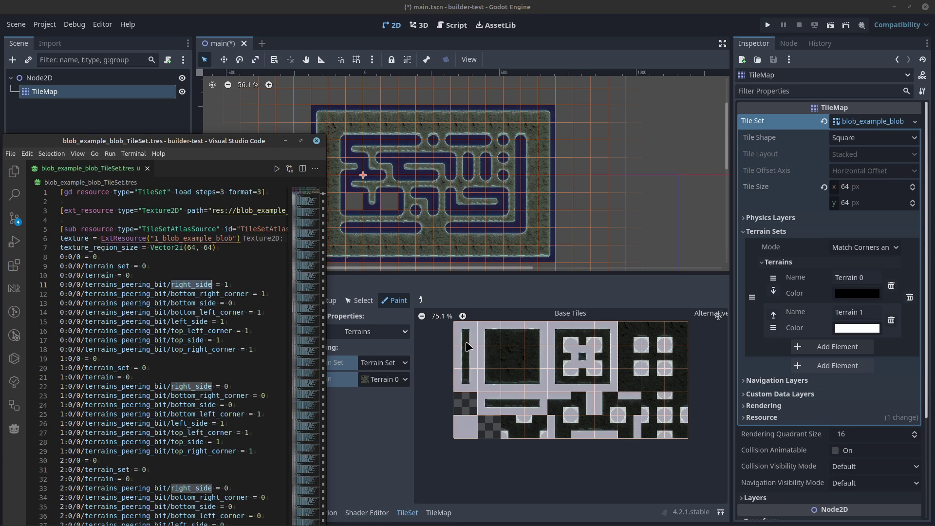
{"action": "scroll", "coordinate": [185, 355], "scroll_direction": "down", "scroll_amount": 5}
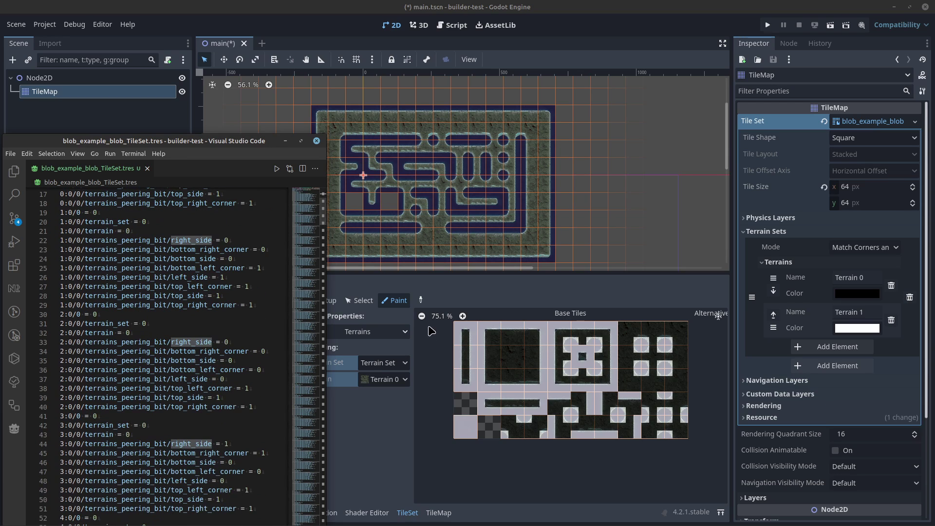
Put the Visual Studio Code window away and switch to the Tileset Format Tool in Firefox
{"action": "left_click_drag", "start_coordinate": [261, 142], "coordinate": [858, 185]}
{"action": "left_click", "coordinate": [717, 316]}
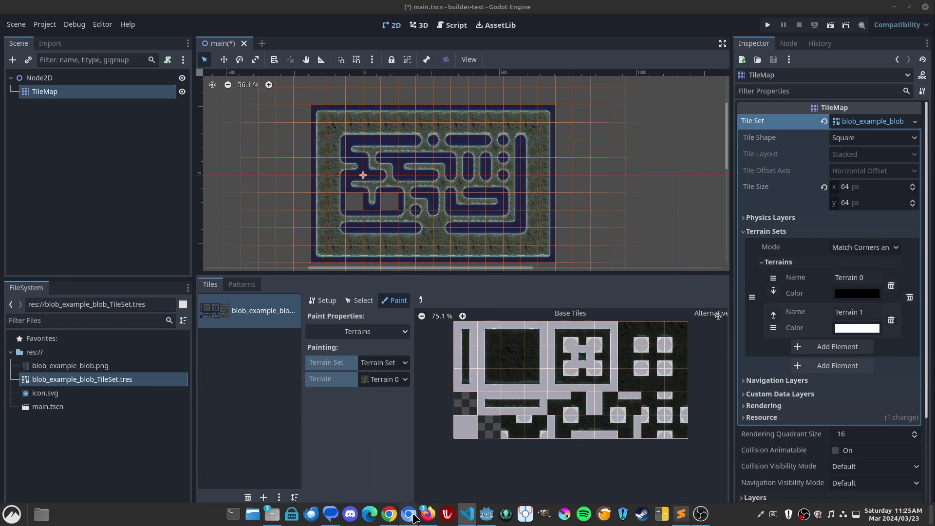
{"action": "mouse_move", "coordinate": [428, 516]}
{"action": "left_click", "coordinate": [536, 467]}
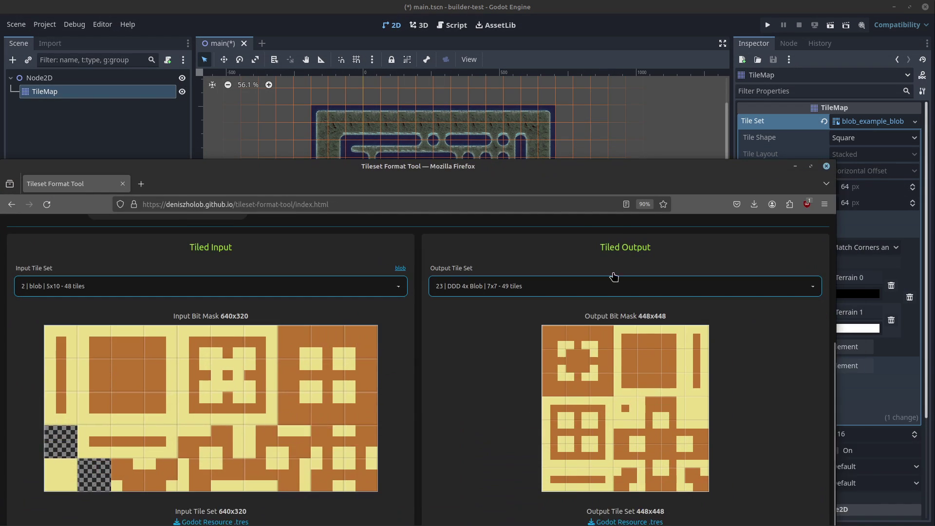
Download the converted 448x448 output tile set image in the DDD 4x Blob layout
{"action": "left_click_drag", "start_coordinate": [687, 172], "coordinate": [688, 32]}
{"action": "scroll", "coordinate": [621, 360], "scroll_direction": "down", "scroll_amount": 4}
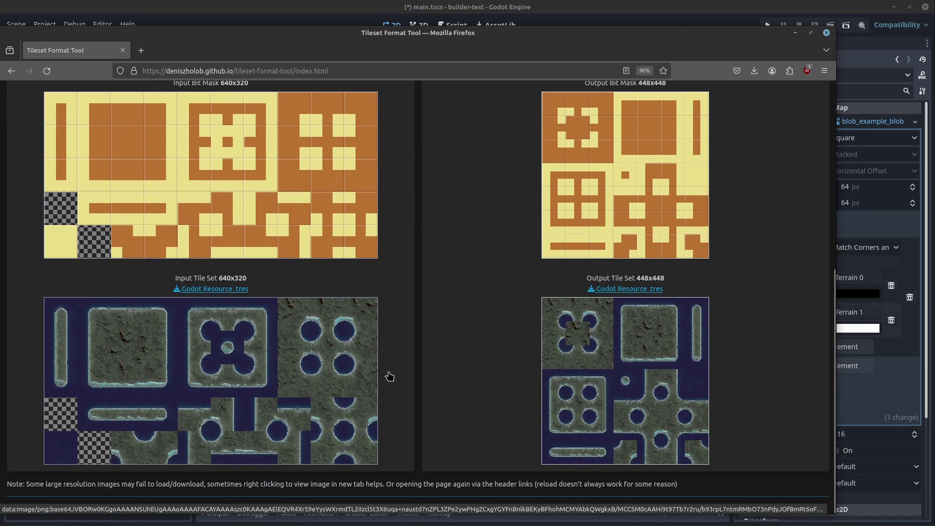
{"action": "left_click", "coordinate": [654, 363]}
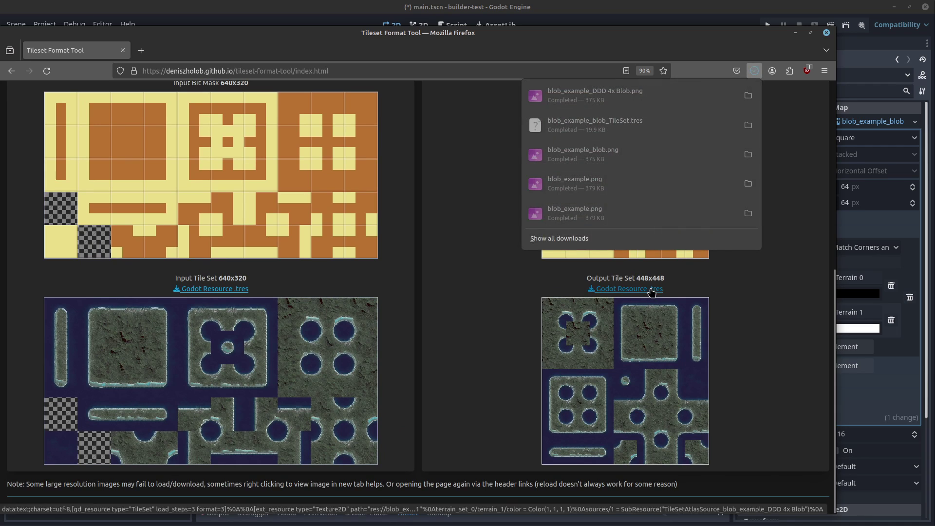
Download the output tile set's Godot .tres resource and reveal it in the Downloads folder, with the browser minimized
{"action": "left_click", "coordinate": [753, 71]}
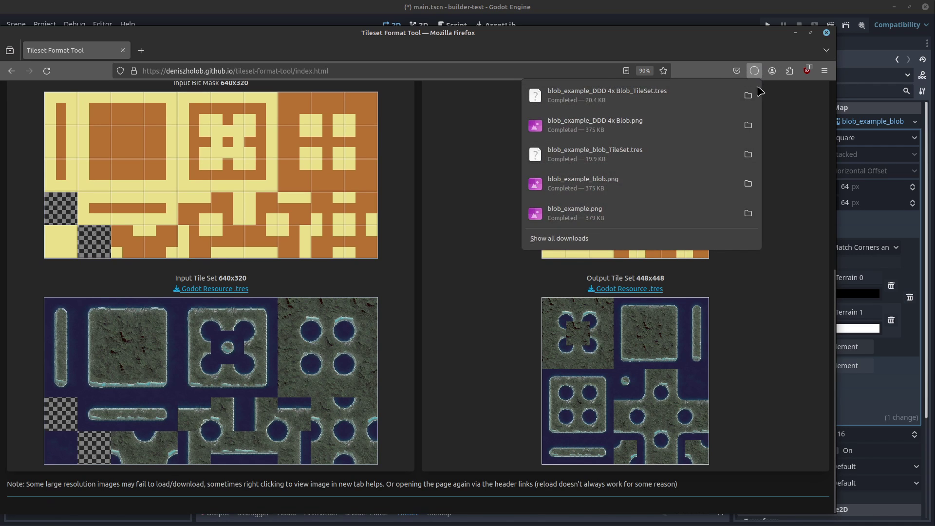
{"action": "left_click", "coordinate": [748, 94]}
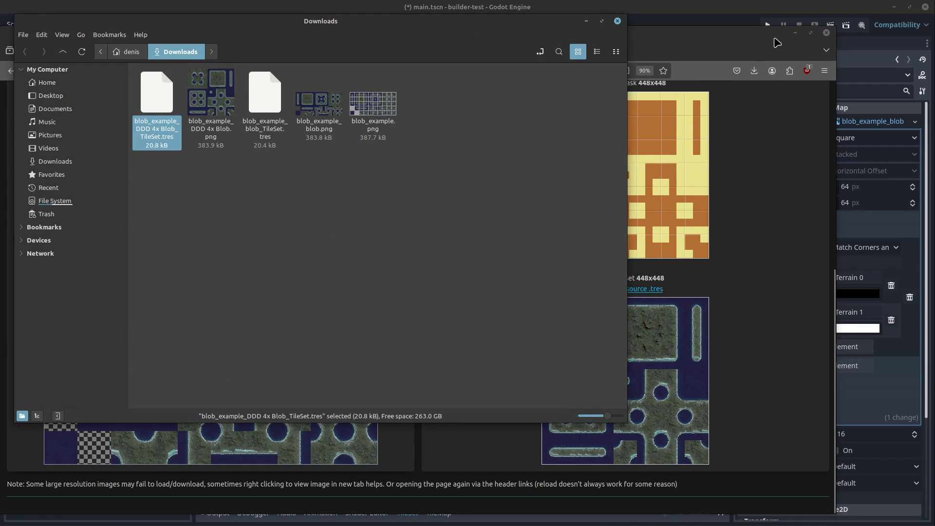
{"action": "left_click", "coordinate": [795, 33]}
Copy blob_example_DDD 4x Blob.png and blob_example_DDD 4x Blob_TileSet.tres from the Downloads folder into the Godot project's res:// folder
{"action": "left_click_drag", "start_coordinate": [229, 168], "coordinate": [134, 111]}
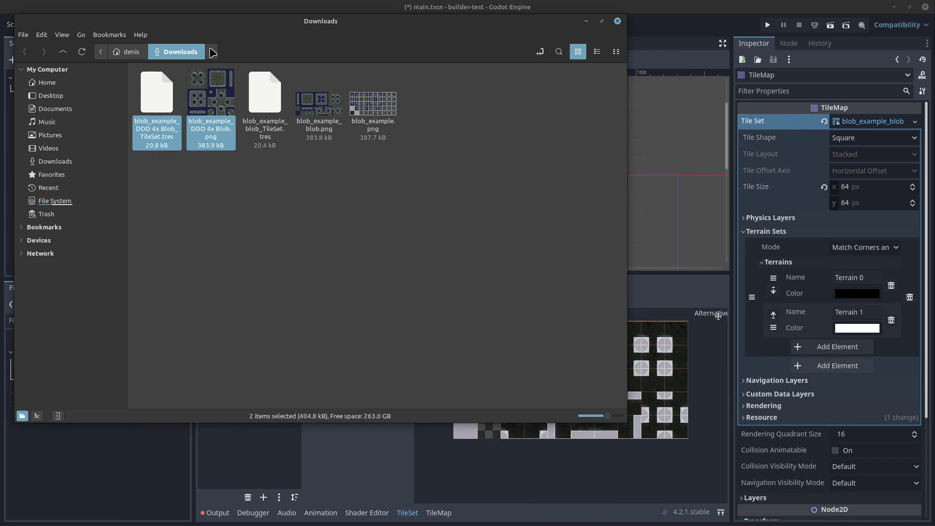
{"action": "left_click_drag", "start_coordinate": [240, 32], "coordinate": [457, 77]}
{"action": "left_click_drag", "start_coordinate": [374, 141], "coordinate": [44, 355]}
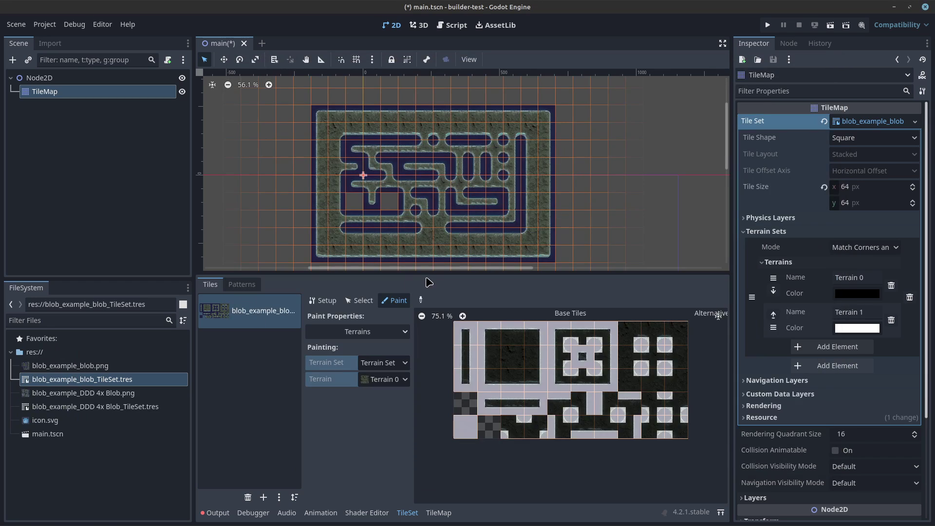
{"action": "left_click", "coordinate": [128, 458]}
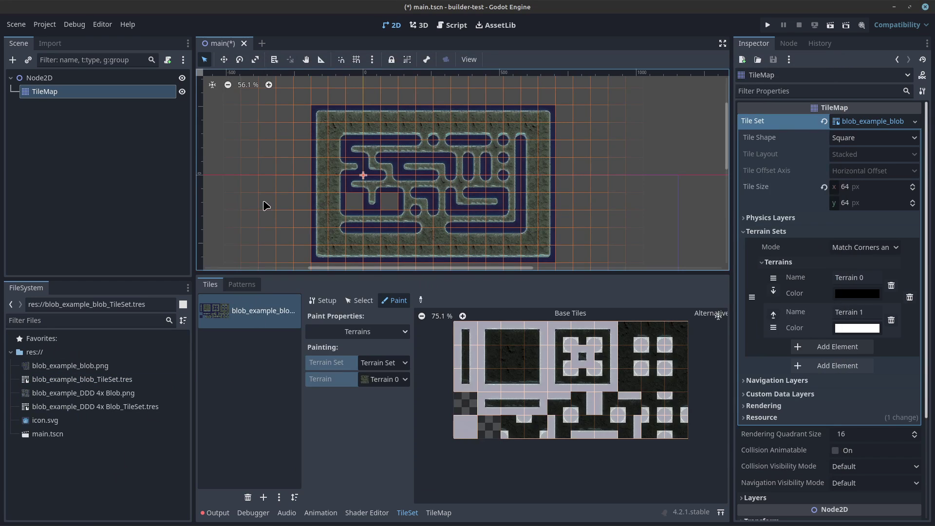
Assign blob_example_DDD 4x Blob_TileSet.tres as the TileMap's Tile Set in place of the blob one
{"action": "left_click", "coordinate": [874, 123]}
{"action": "left_click", "coordinate": [857, 123]}
{"action": "left_click", "coordinate": [95, 406]}
{"action": "left_click_drag", "start_coordinate": [95, 406], "coordinate": [852, 125]}
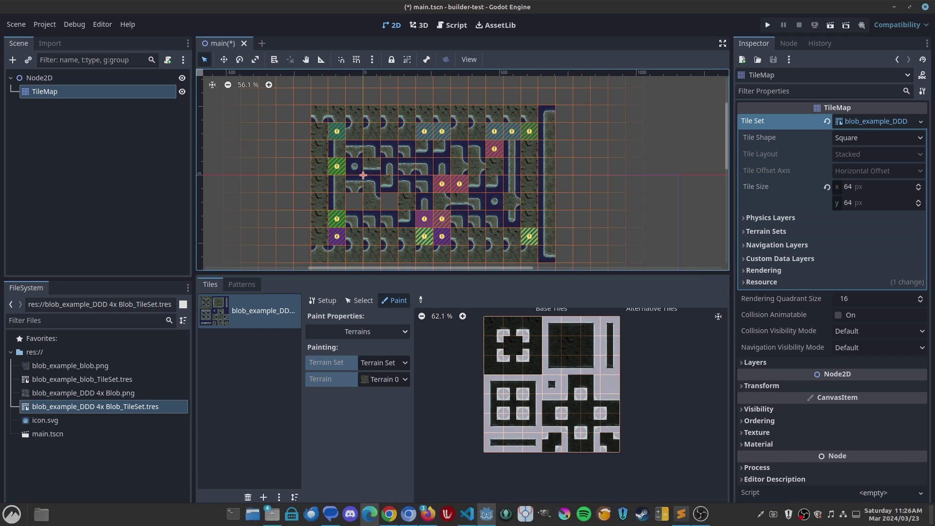
Switch back to the Tileset Format Tool in Firefox, maximize its window and show the upload and border settings
{"action": "mouse_move", "coordinate": [428, 513]}
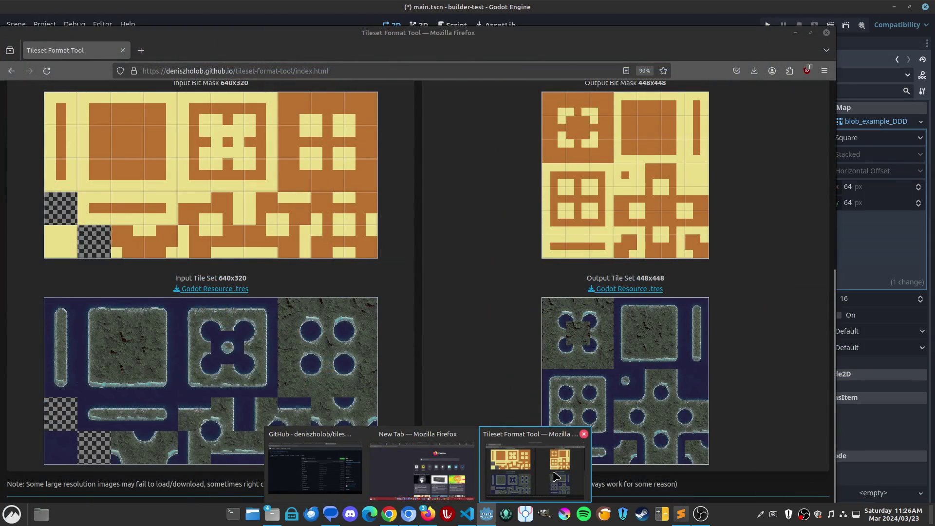
{"action": "left_click", "coordinate": [556, 476]}
{"action": "double_click", "coordinate": [592, 37]}
{"action": "scroll", "coordinate": [539, 171], "scroll_direction": "up", "scroll_amount": 6}
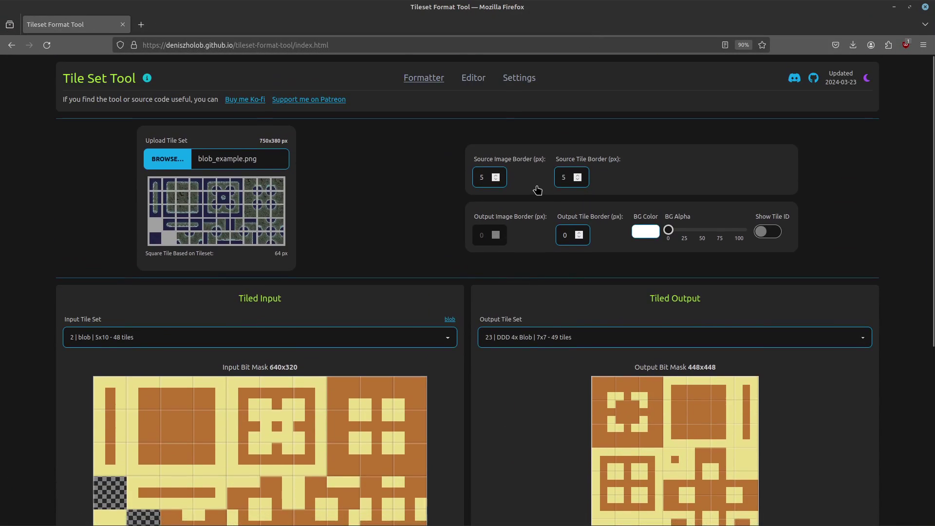